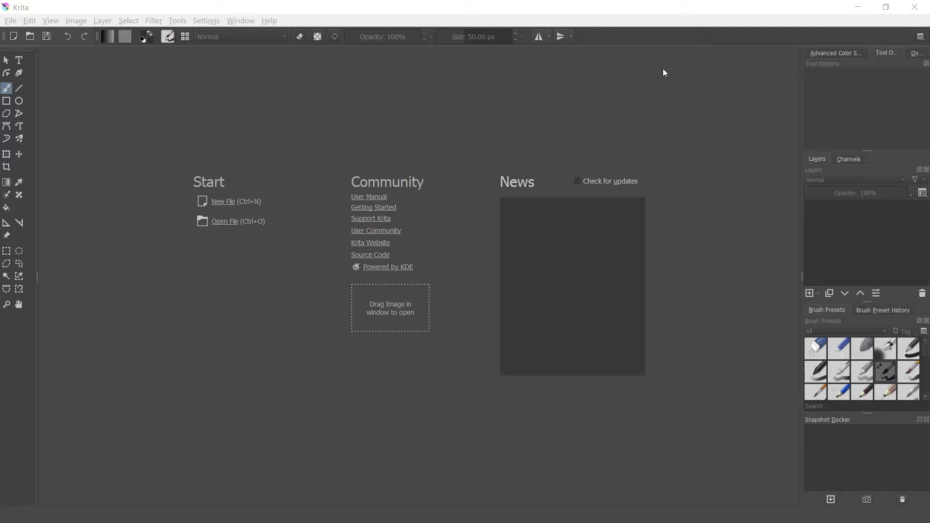
Start a new file from Krita's Start screen to reach the document setup.
click(222, 201)
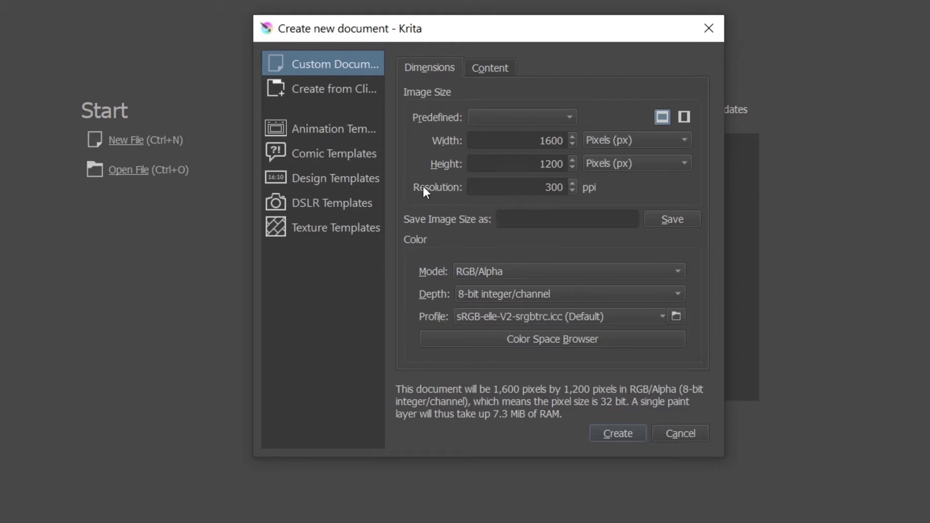
Replace the 300 ppi resolution value and create the 1600 × 1200 px RGB document.
double_click(548, 190)
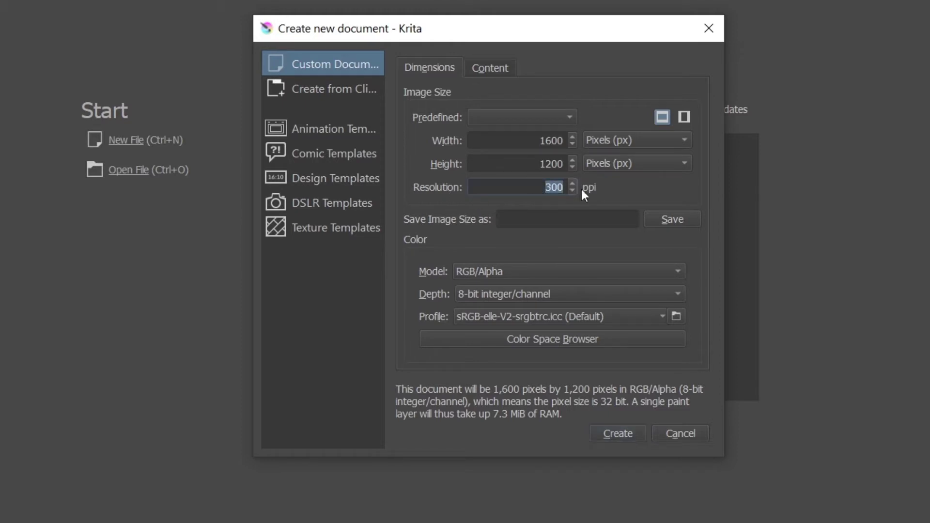
click(547, 189)
double_click(547, 189)
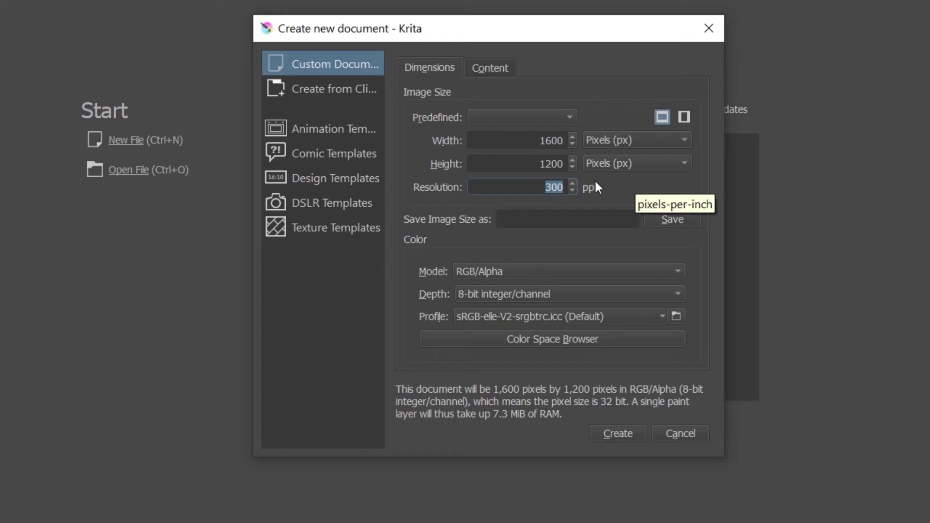
text(72)
key(BackSpace)
key(BackSpace)
text(150)
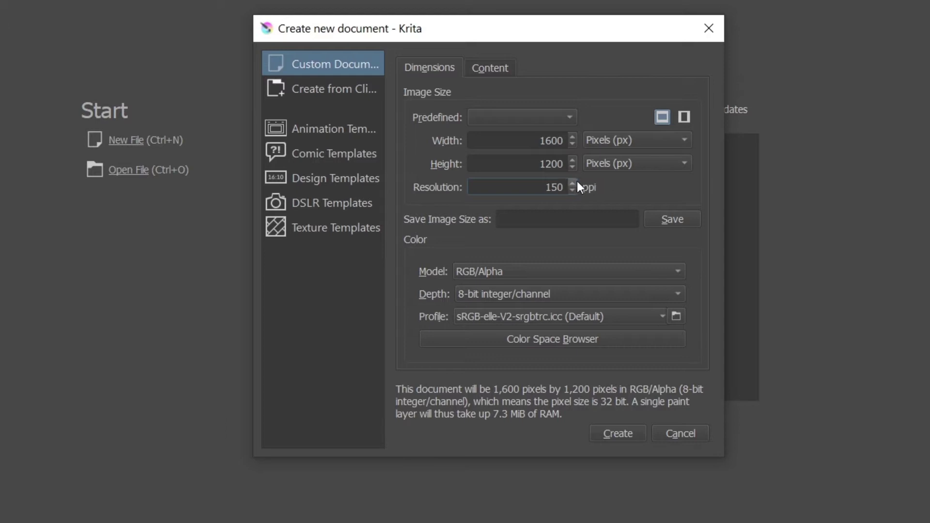
text(300)
click(618, 433)
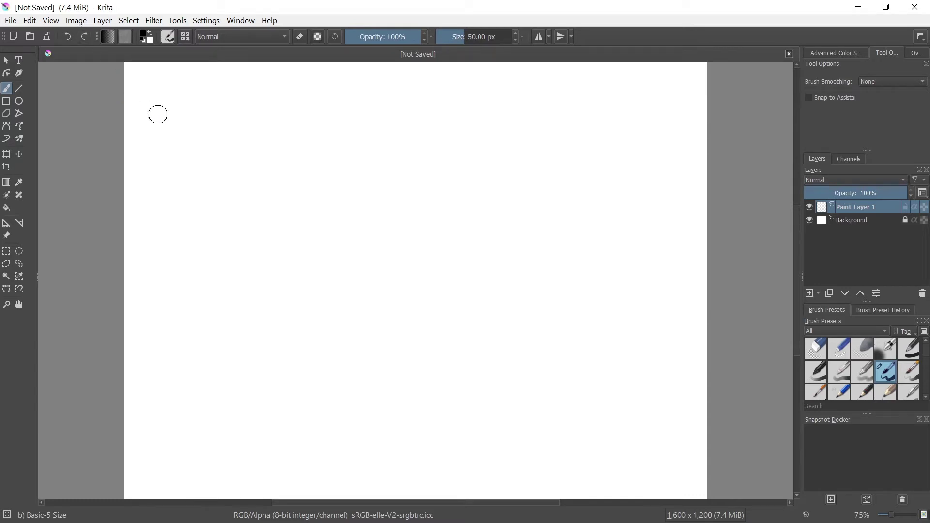
Draw a thick horizontal line, then two 22.44 px lines from its ends meeting below.
click(22, 89)
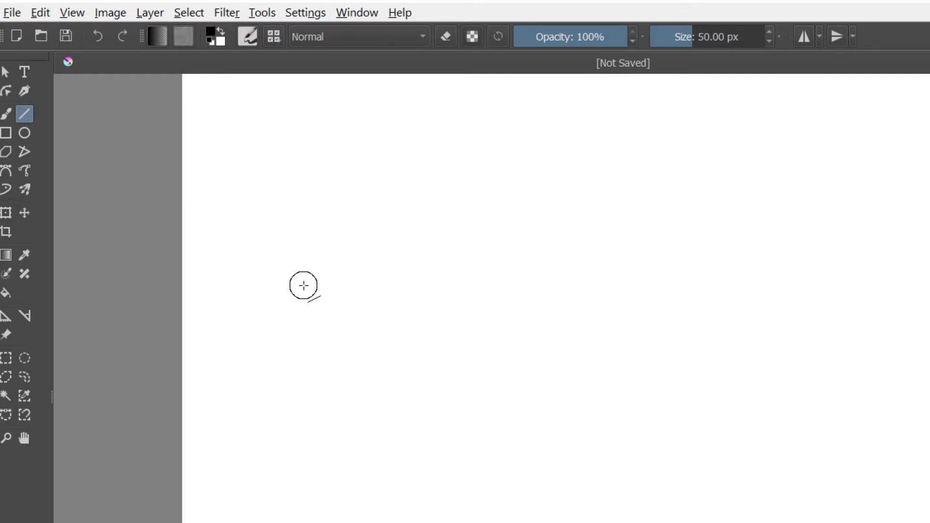
drag(304, 285, 660, 286)
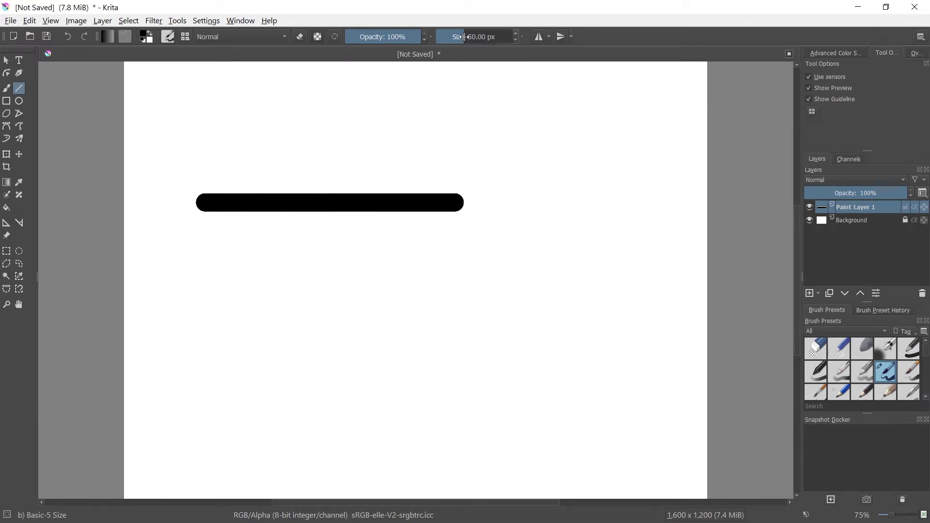
drag(466, 39, 456, 37)
shift+click(205, 286)
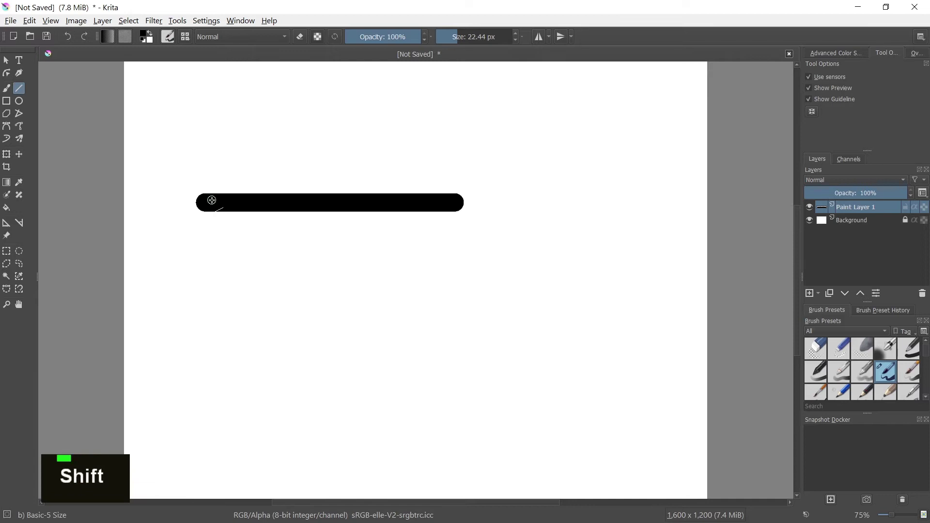
mouse_move(212, 200)
mouse_down()
mouse_move(210, 298)
mouse_move(135, 284)
mouse_move(270, 292)
mouse_move(195, 290)
mouse_move(267, 305)
mouse_move(286, 325)
mouse_up()
mouse_move(458, 200)
mouse_down()
mouse_move(276, 322)
mouse_move(289, 322)
mouse_up()
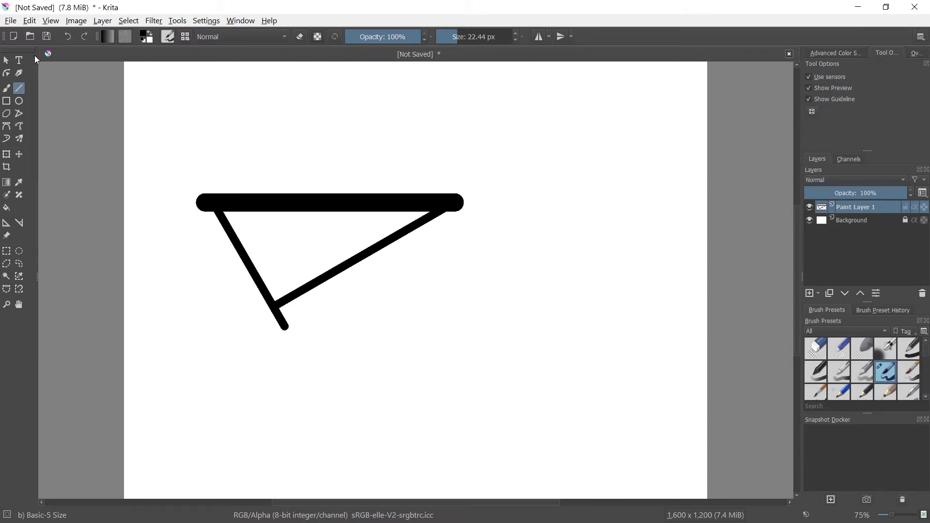
click(7, 88)
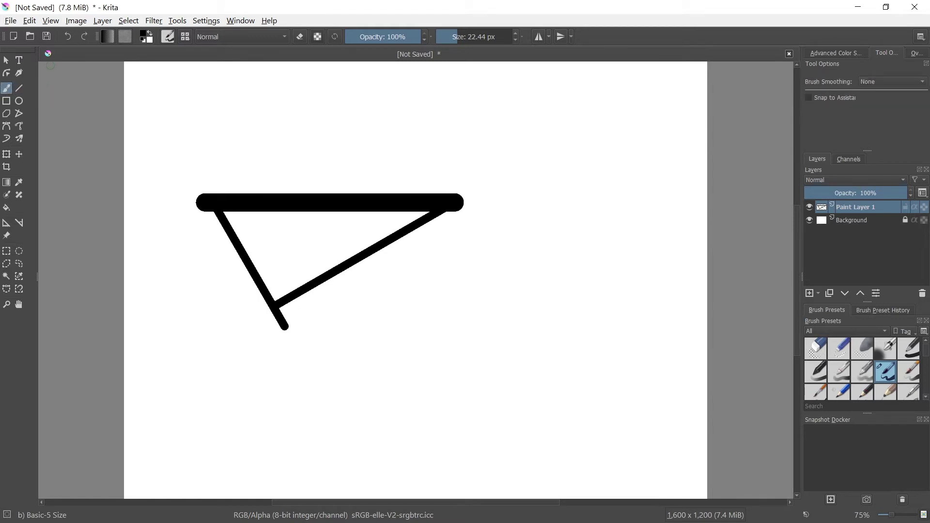
Undo the bar and both lines, leaving Paint Layer 1 blank.
double_click(70, 36)
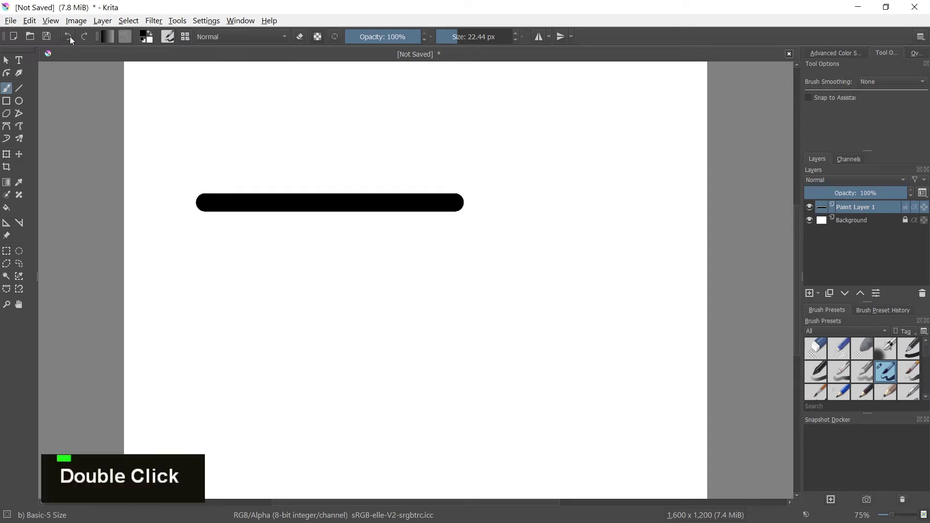
key(ctrl+z)
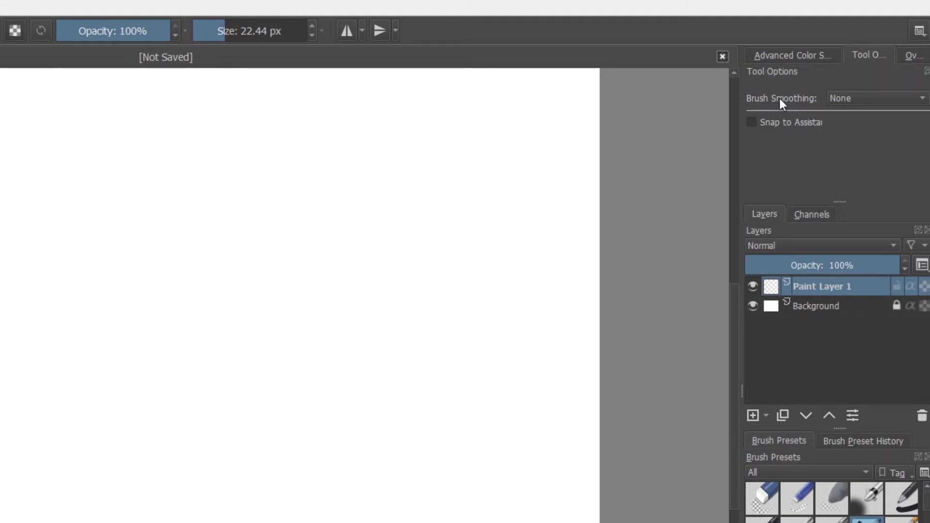
click(861, 98)
Set Basic smoothing and a 125 px brush size, then paint a thick diagonal stroke.
click(850, 110)
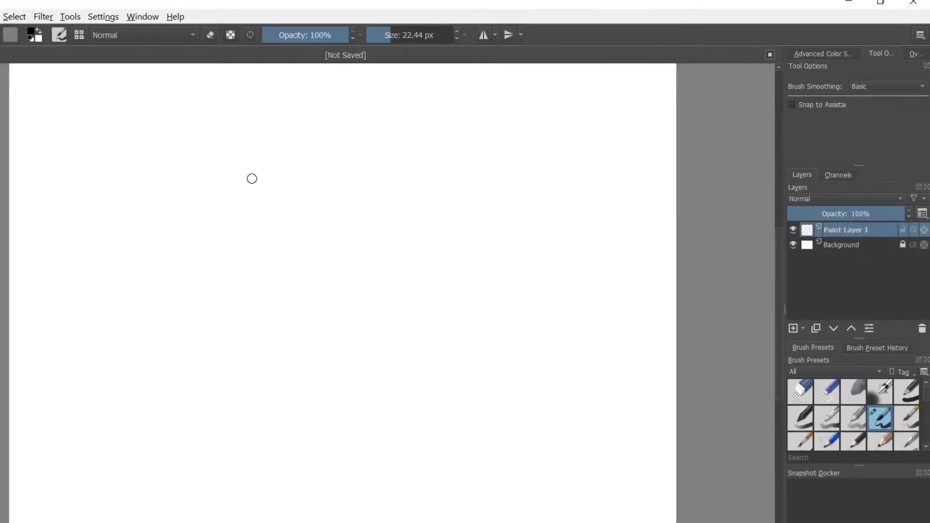
drag(448, 38, 444, 38)
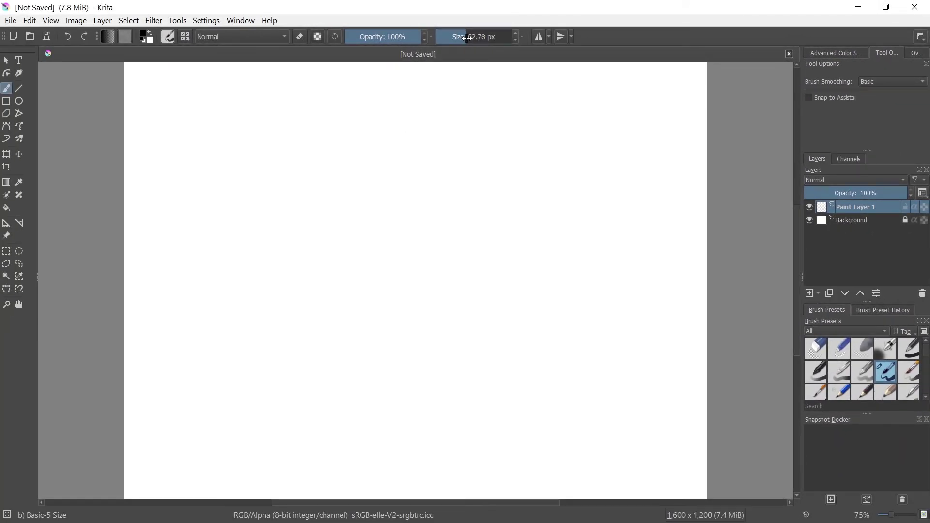
click(468, 39)
text(125)
key(Return)
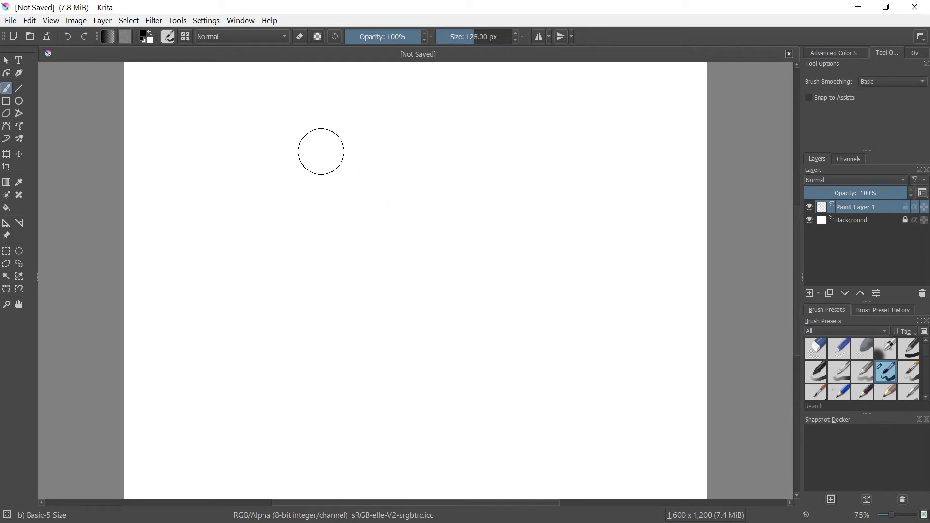
mouse_move(320, 150)
mouse_down()
mouse_move(265, 284)
mouse_move(254, 338)
mouse_up()
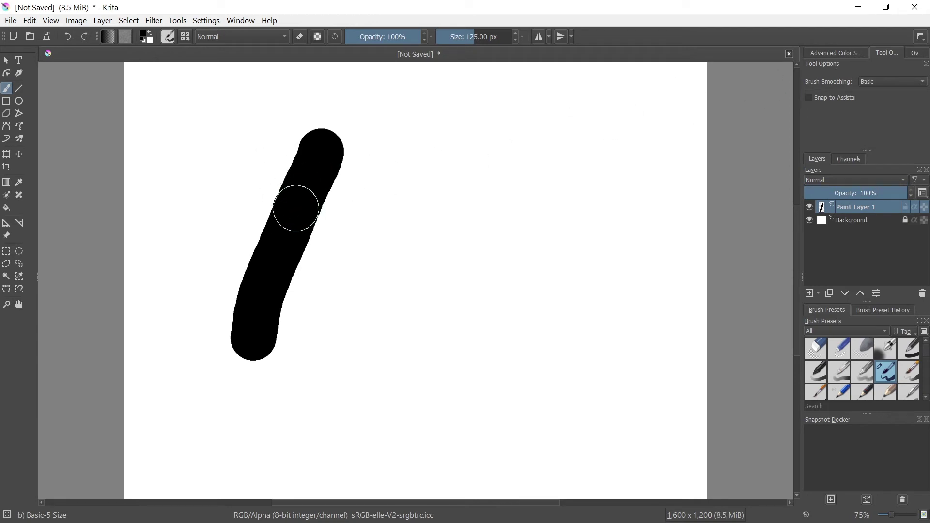
Paint a second diagonal stroke with brush smoothing set to None.
click(897, 80)
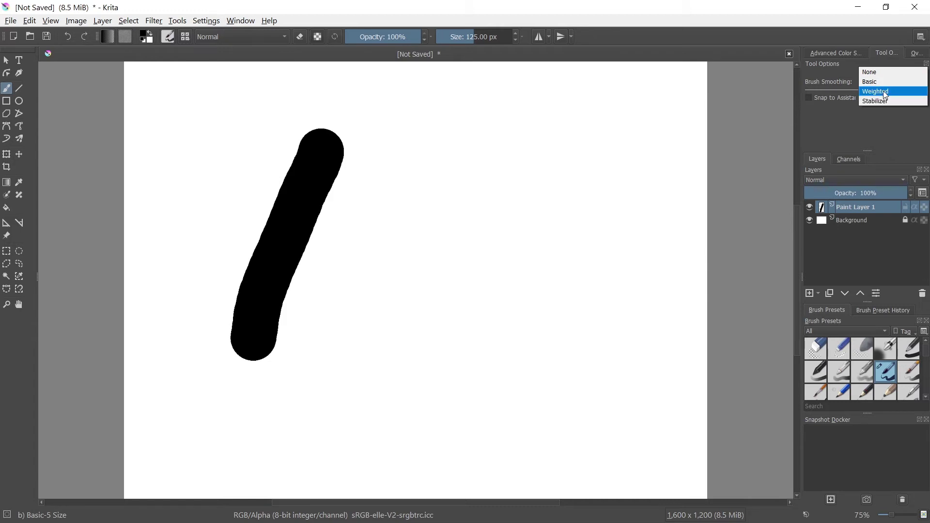
click(882, 81)
scroll(882, 80, up, 1)
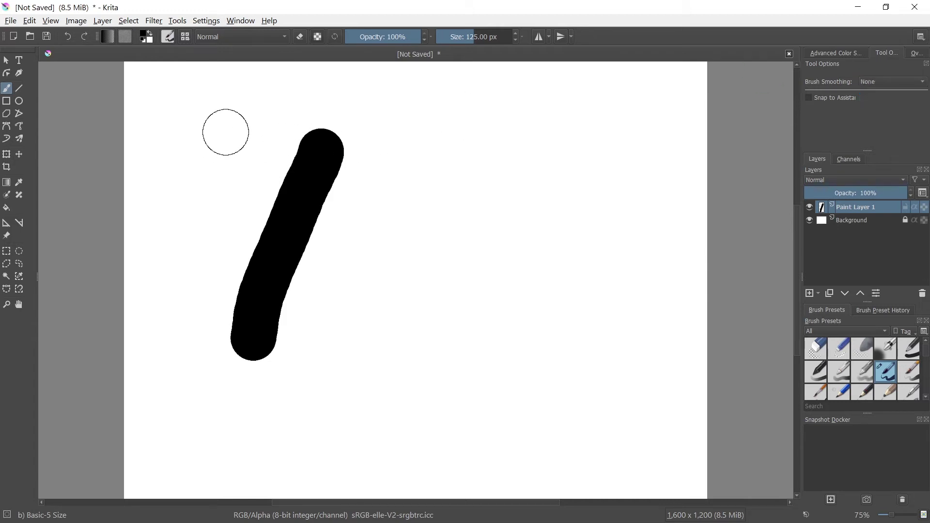
drag(225, 132, 172, 323)
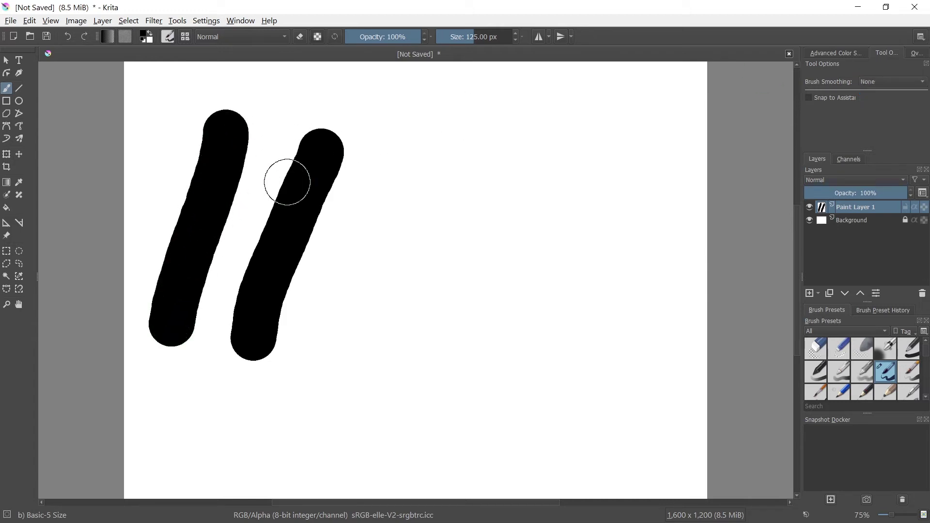
Paint a third stroke with Weighted smoothing and a fourth with Stabilizer.
click(903, 85)
click(889, 101)
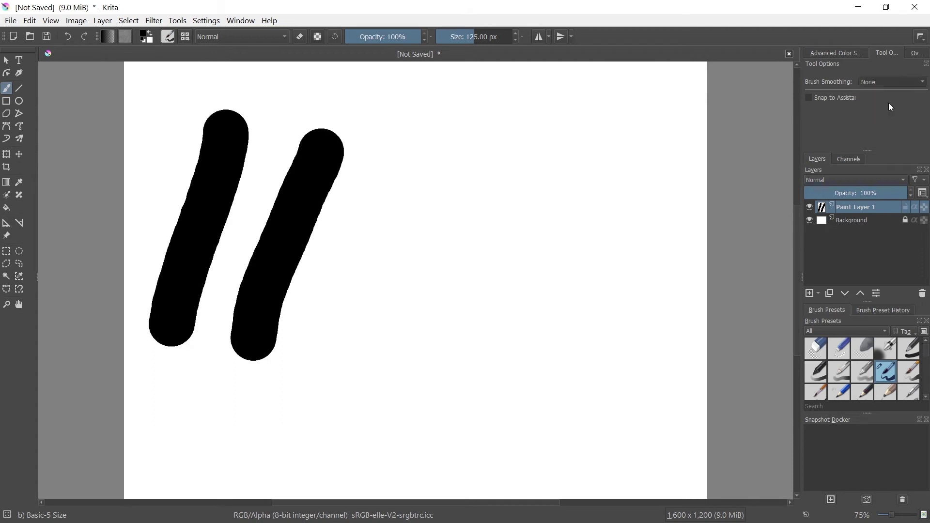
drag(399, 140, 315, 361)
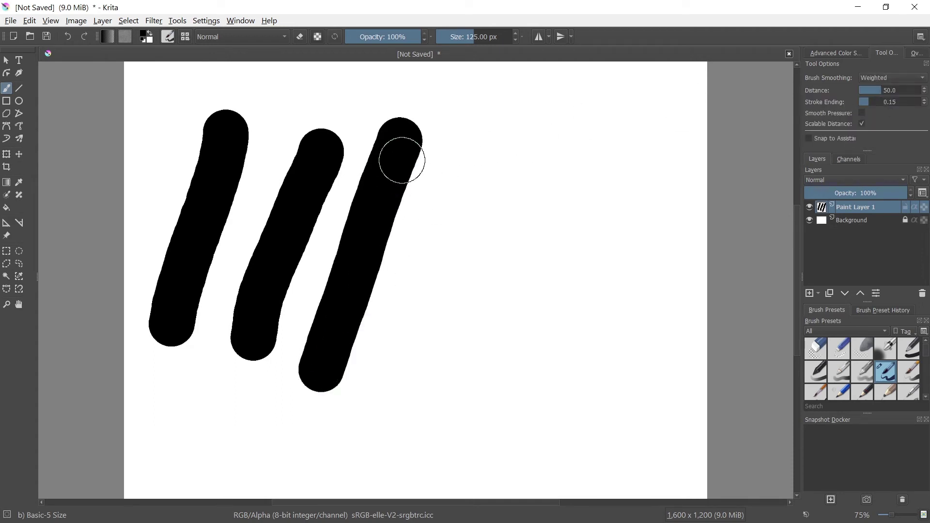
click(896, 79)
click(886, 89)
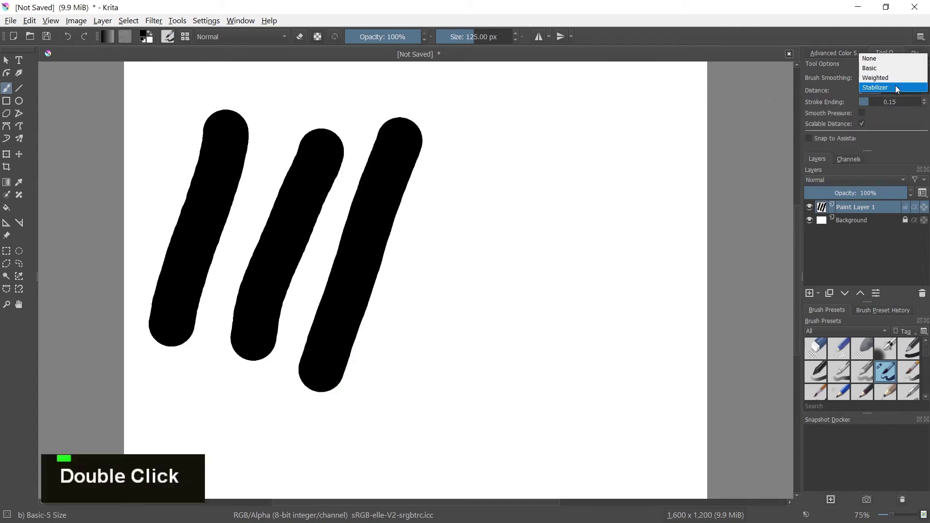
drag(476, 137, 394, 410)
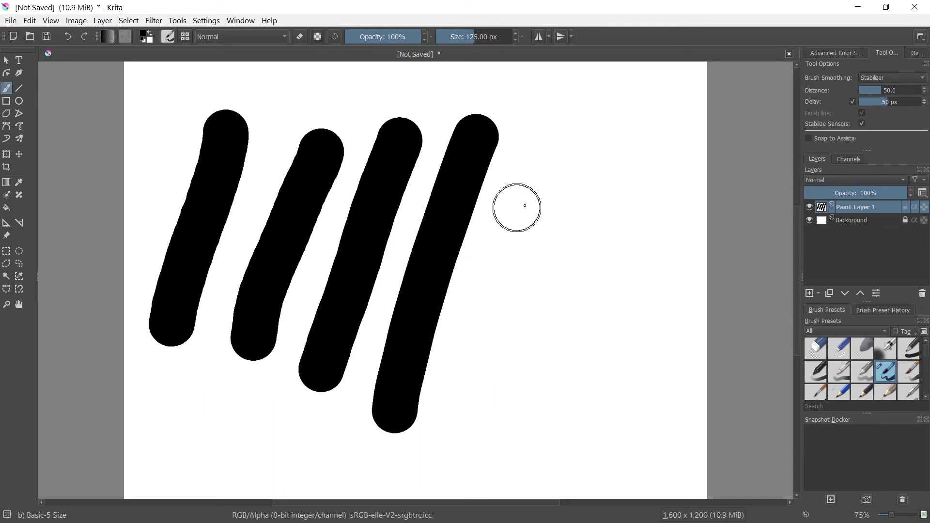
click(894, 80)
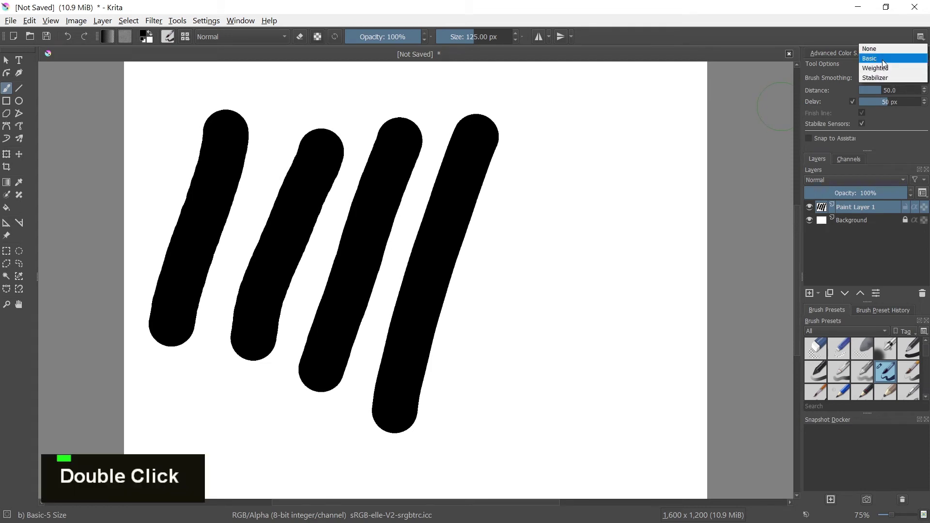
Return smoothing to Basic and bring up the Basic-5 Size brush settings at 125 px.
click(882, 60)
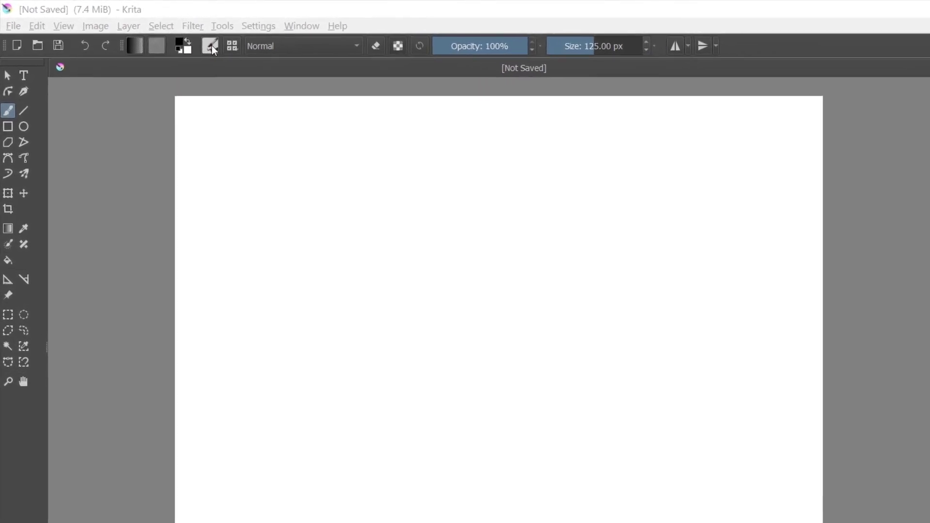
click(211, 46)
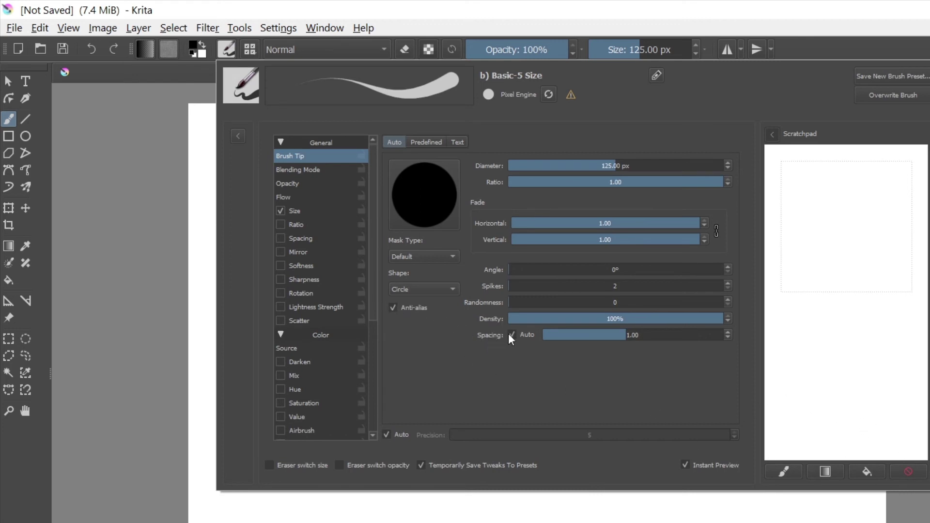
Paint a tall curved stroke, a thinner stroke and a round dot, then zoom to 100%.
click(545, 508)
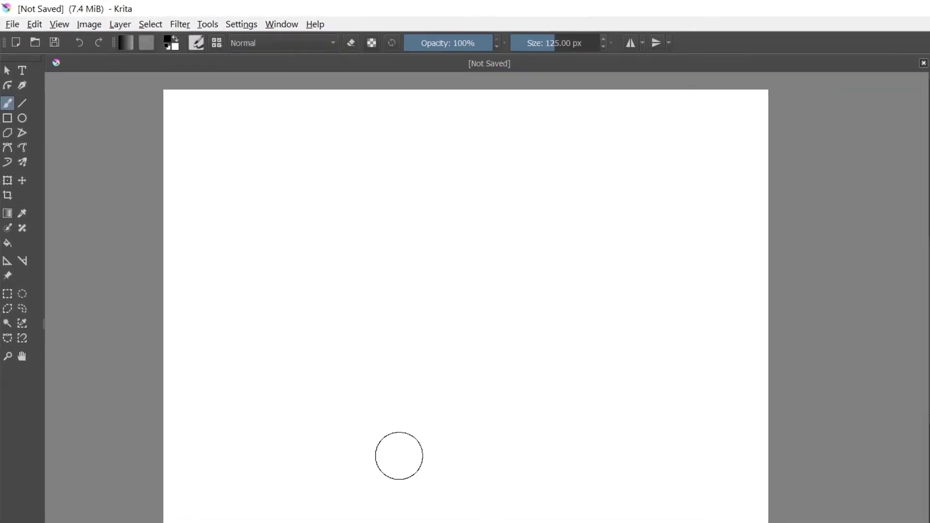
click(460, 522)
key(ctrl+z)
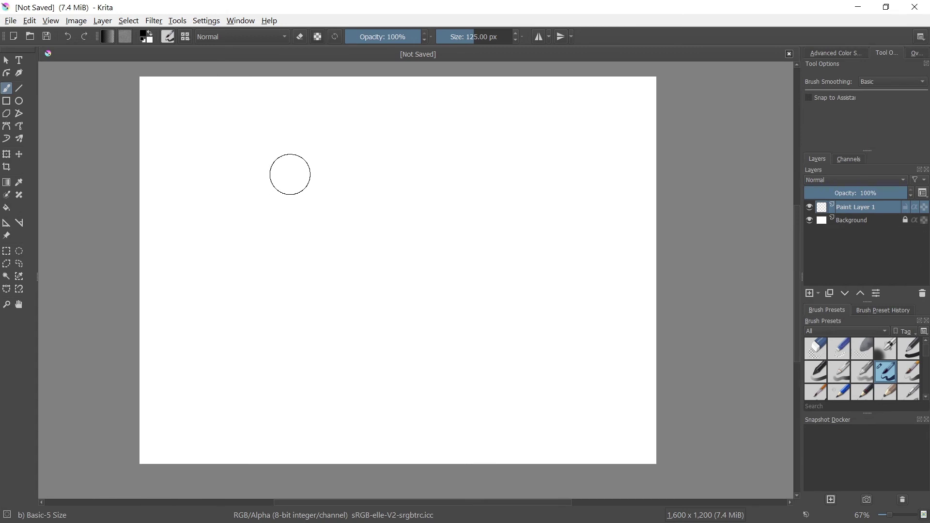
drag(248, 169, 241, 393)
drag(281, 195, 279, 309)
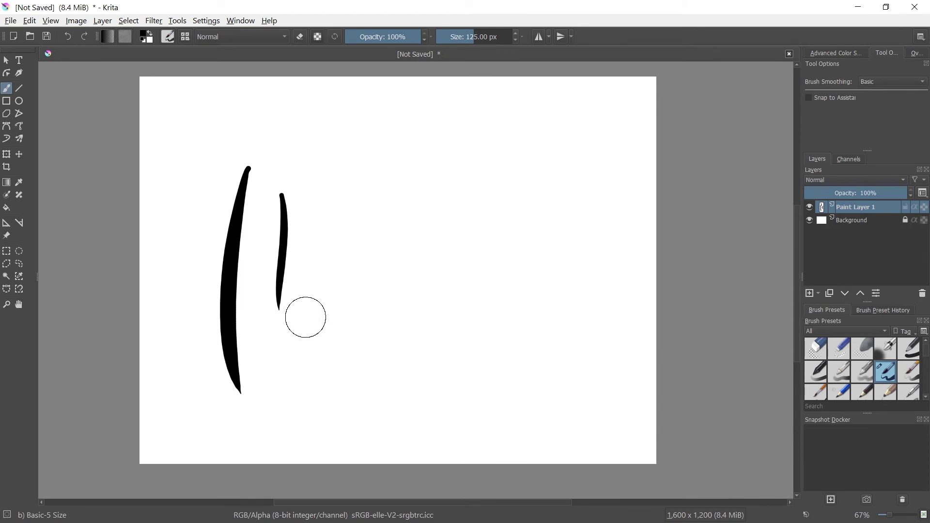
click(298, 332)
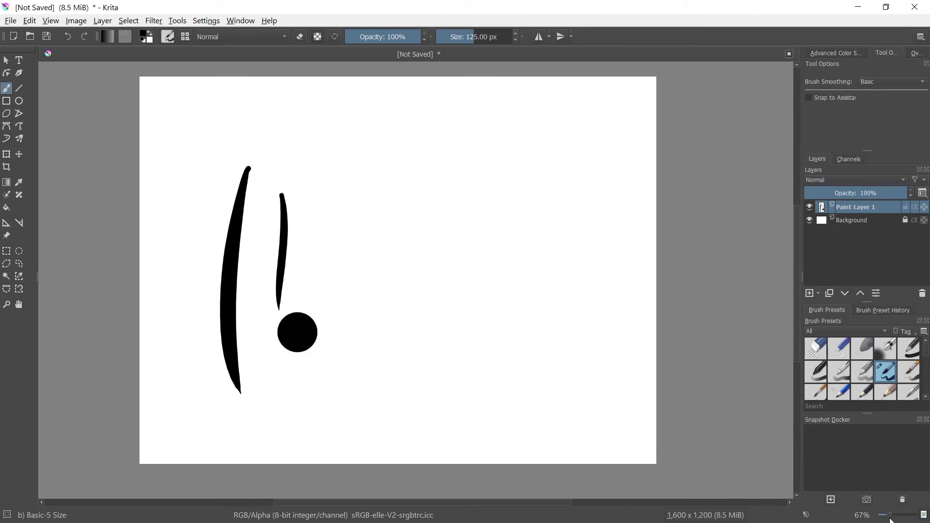
drag(890, 520, 893, 520)
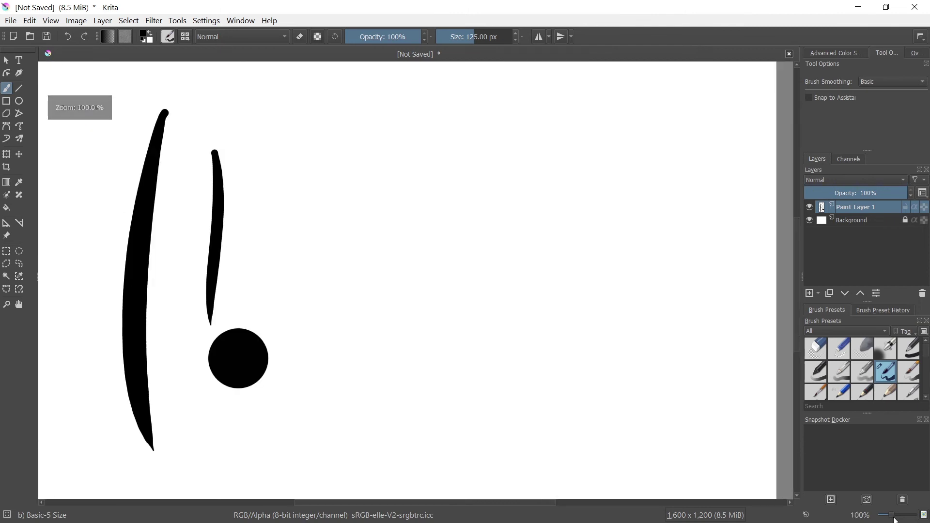
key(space)
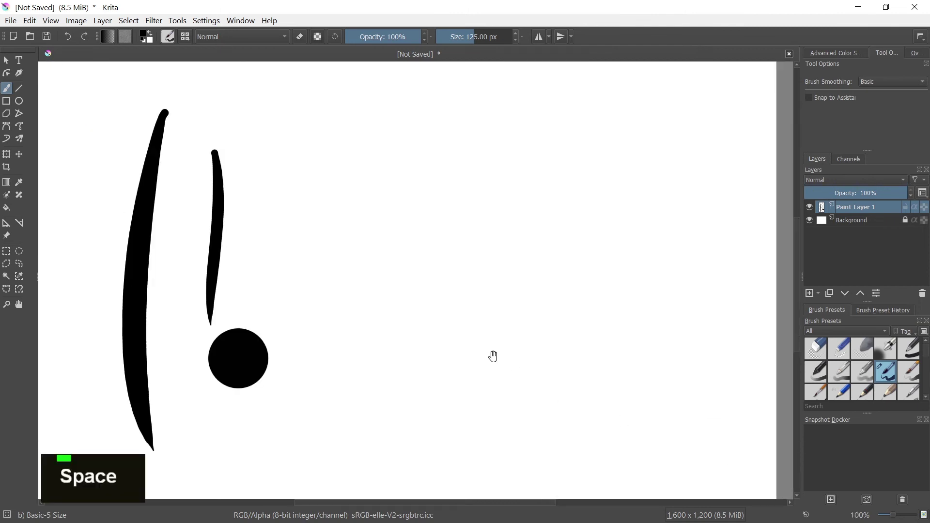
Turn off Anti-alias and automatic spacing for the brush tip, then stamp a second dot.
click(167, 38)
click(292, 228)
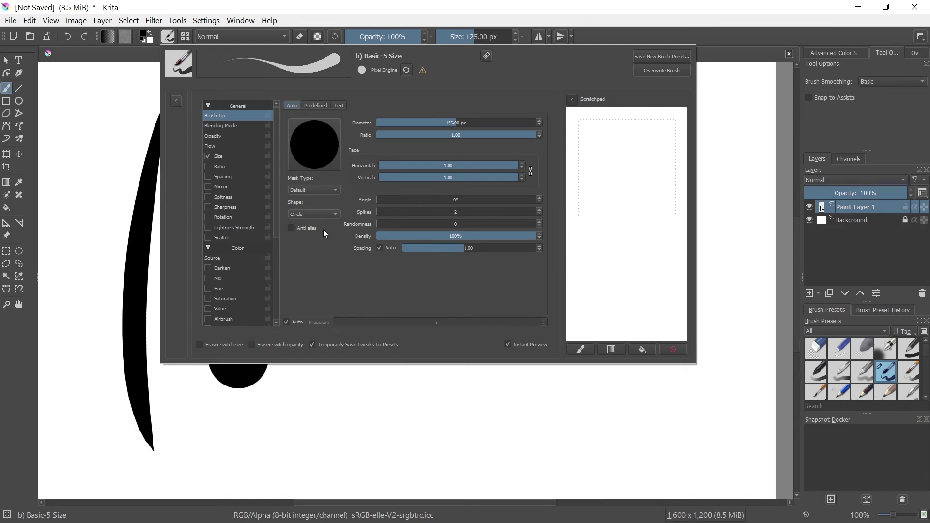
click(380, 248)
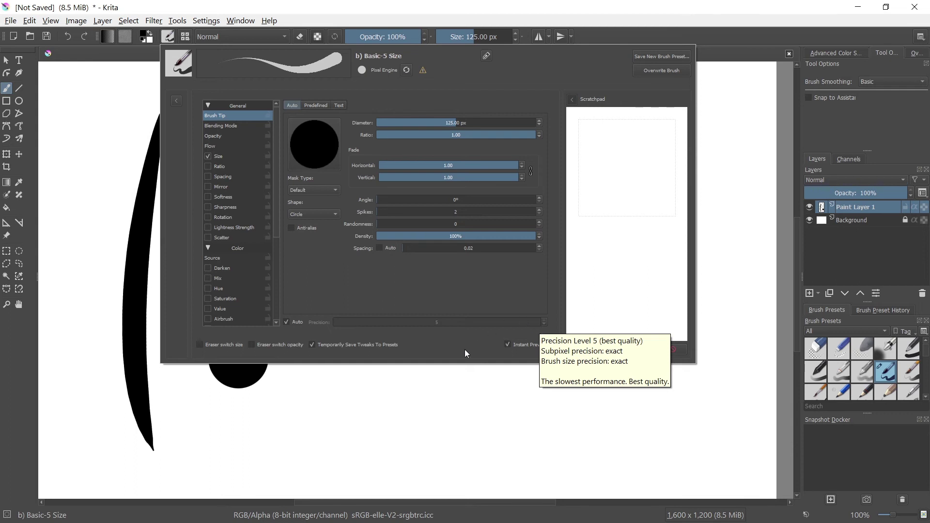
click(448, 404)
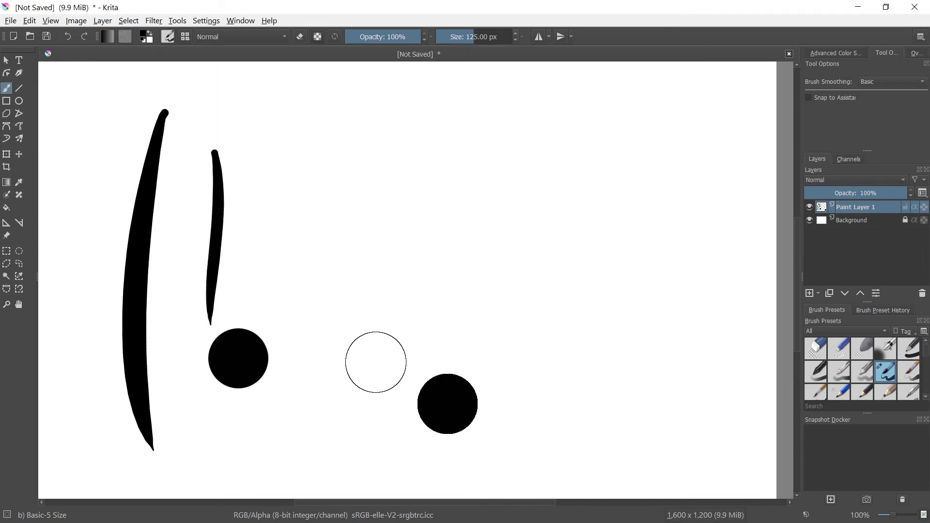
key(space)
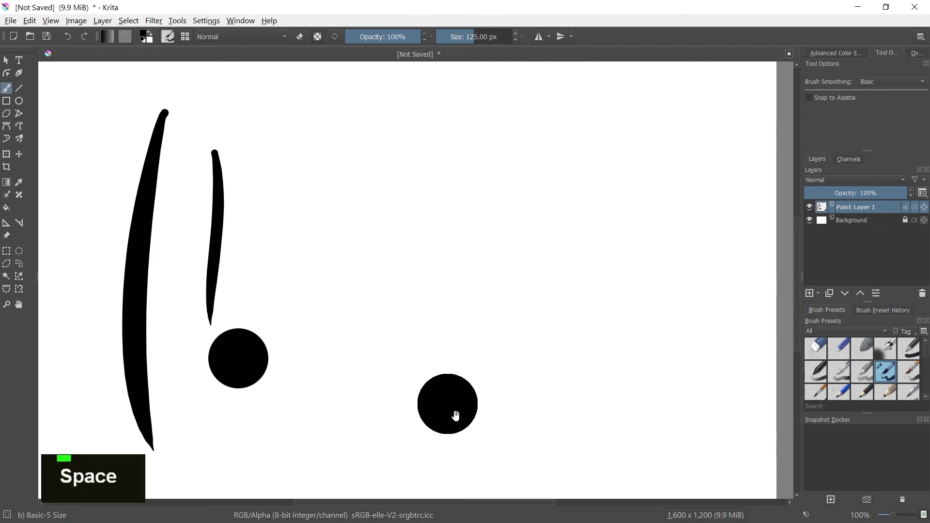
drag(456, 415, 502, 334)
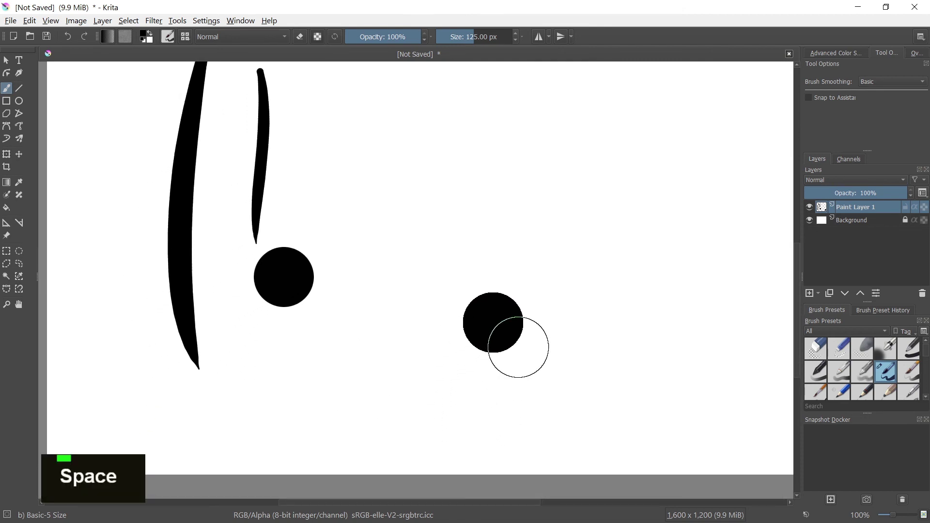
click(894, 520)
key(space)
drag(638, 417, 671, 361)
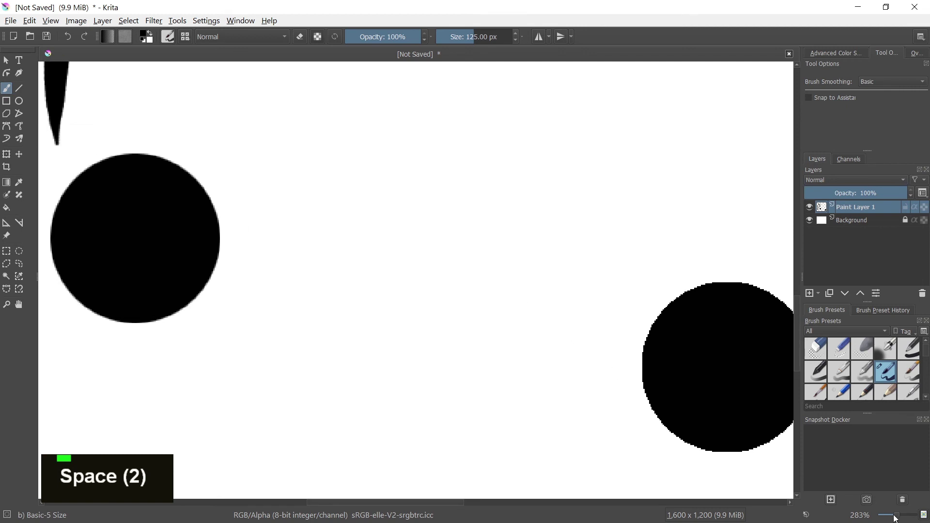
drag(895, 518, 890, 519)
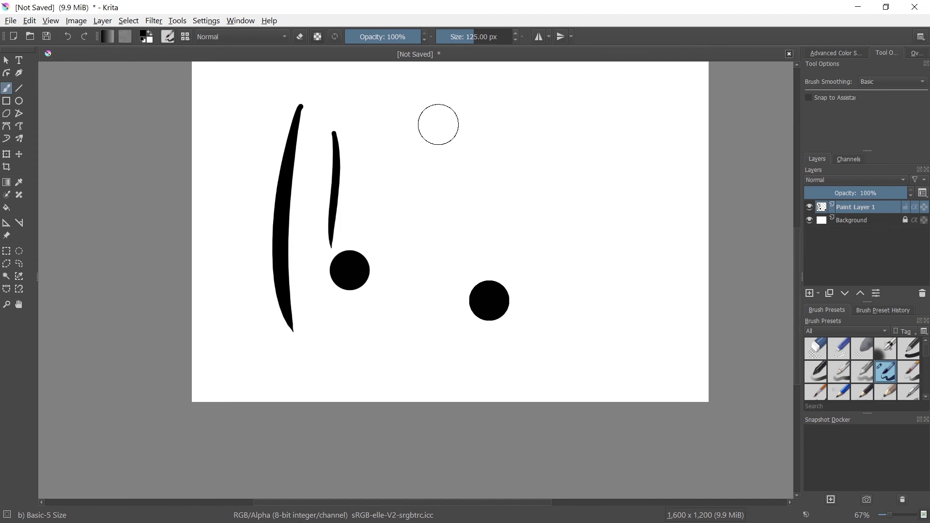
Paint a thin stroke and a stick figure with head, body, arms and two legs.
drag(437, 119, 443, 297)
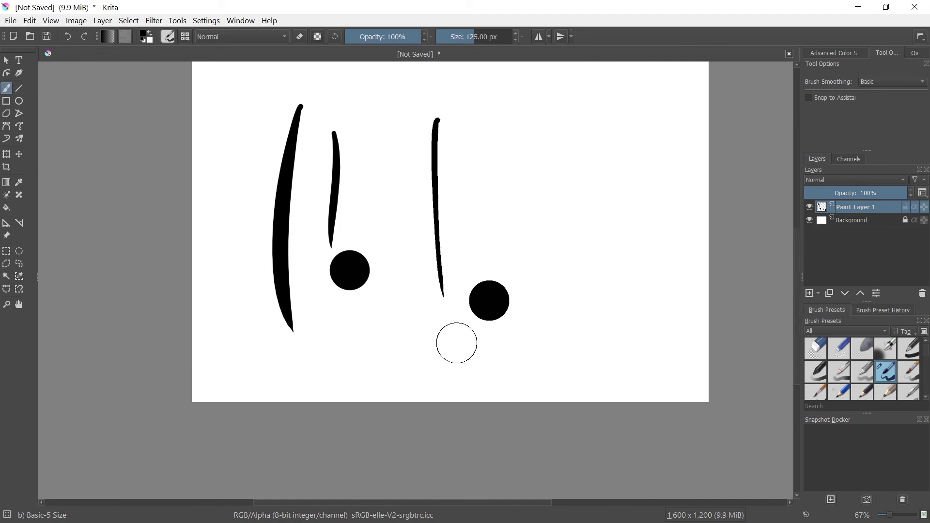
drag(461, 258, 472, 305)
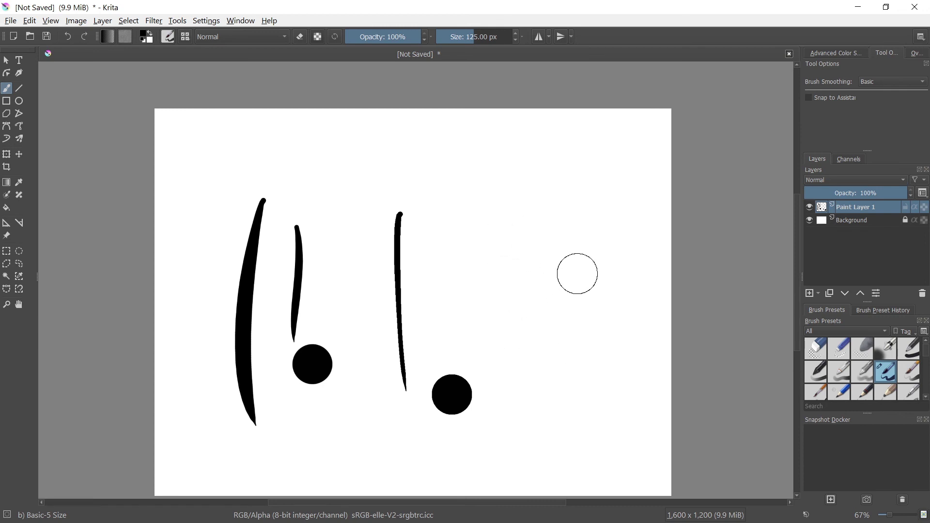
mouse_move(570, 274)
mouse_down()
mouse_move(564, 283)
mouse_move(582, 294)
mouse_move(583, 386)
mouse_up()
drag(623, 299, 580, 328)
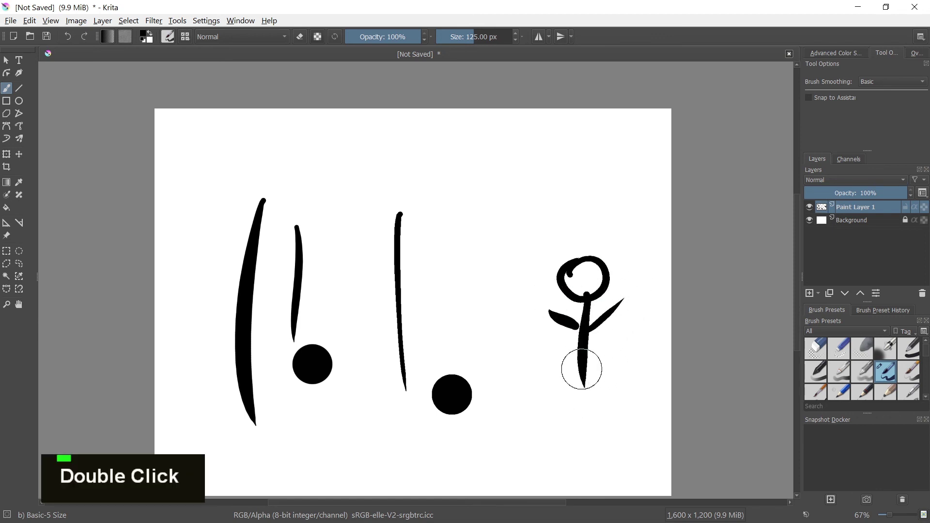
mouse_move(582, 372)
mouse_down()
mouse_move(557, 431)
mouse_move(602, 417)
mouse_up()
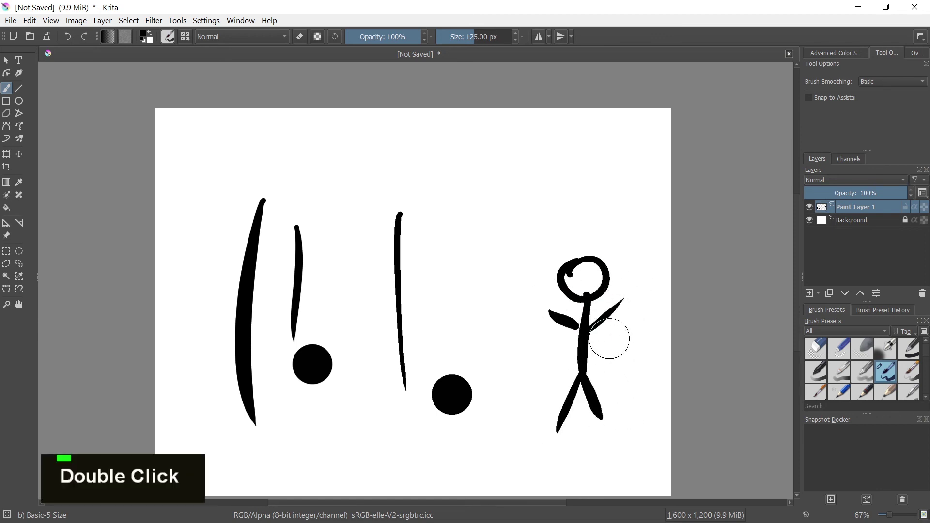
Pan and zoom in to bring the stick figure and dot into view.
key(space)
drag(806, 481, 777, 435)
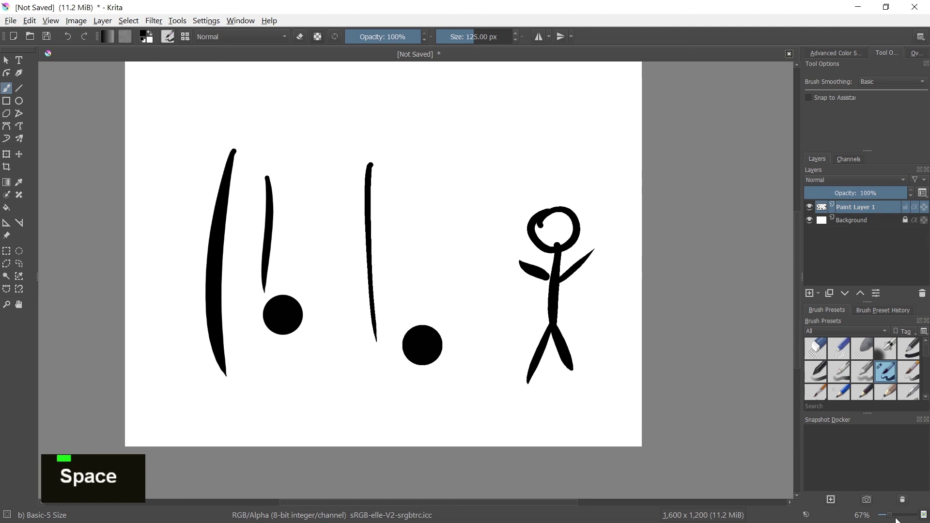
double_click(897, 519)
key(space)
drag(747, 394, 568, 411)
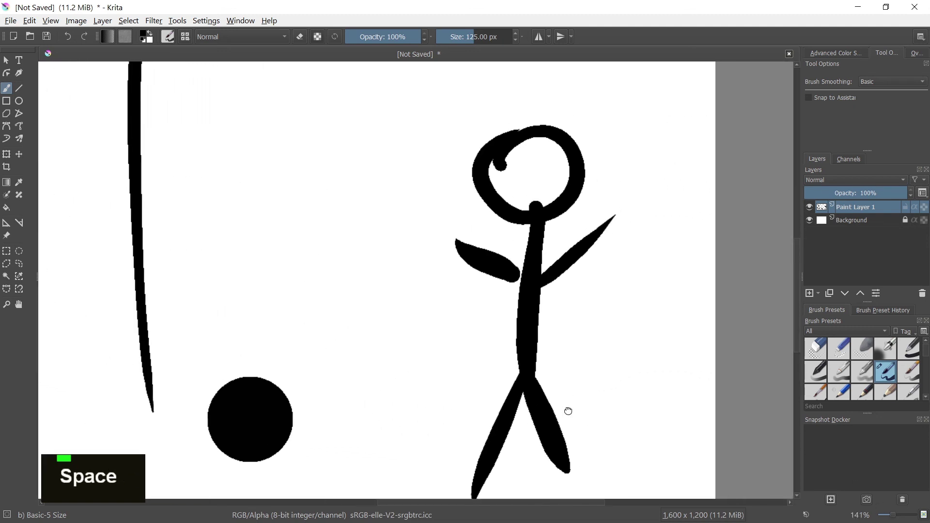
Re-enable anti-aliasing and automatic spacing in the brush settings.
click(169, 37)
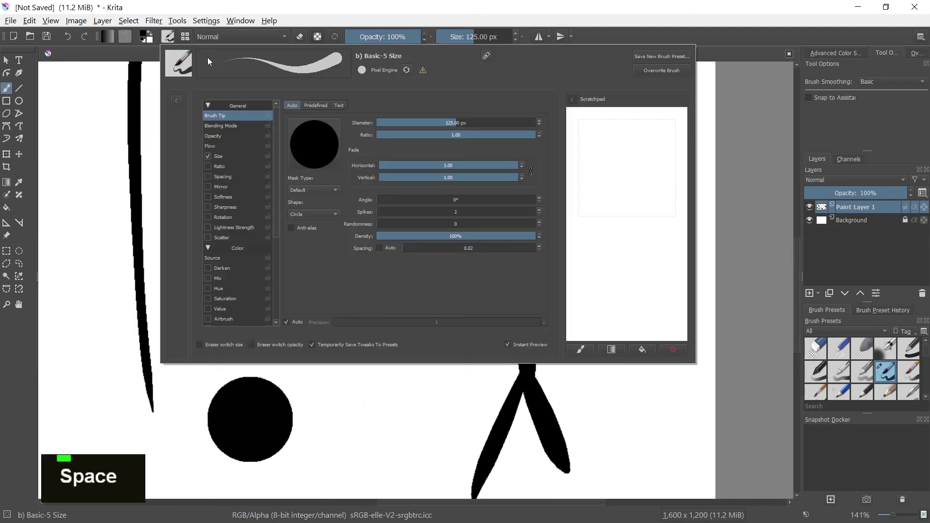
click(381, 248)
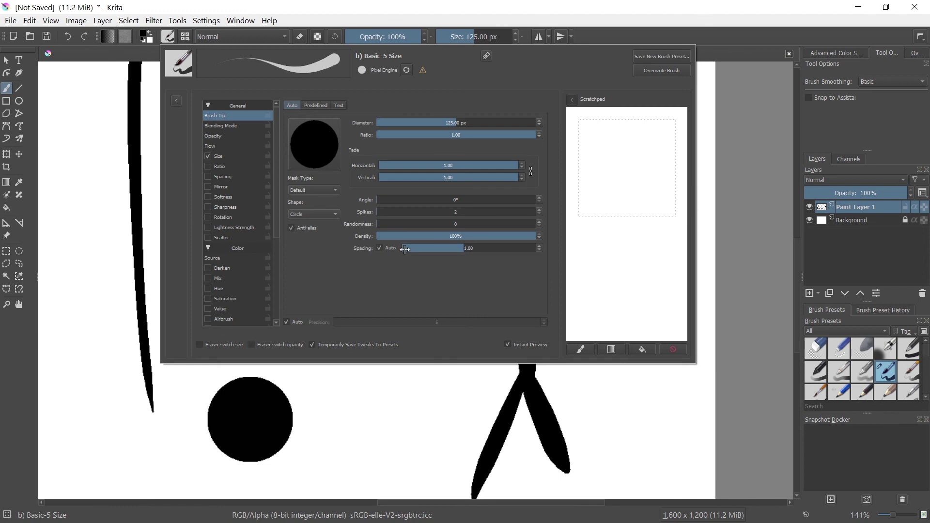
click(455, 406)
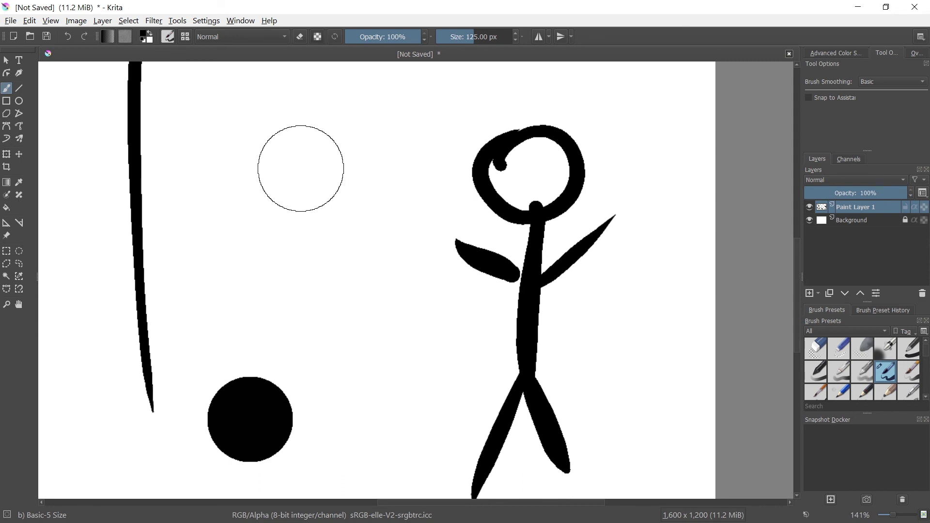
Paint a second stick figure's head, body, arms and legs left of the jagged one.
mouse_move(277, 115)
mouse_down()
mouse_move(326, 110)
mouse_move(321, 94)
mouse_move(306, 186)
mouse_move(305, 356)
mouse_up()
mouse_move(305, 262)
mouse_down()
mouse_move(361, 221)
mouse_move(235, 219)
mouse_up()
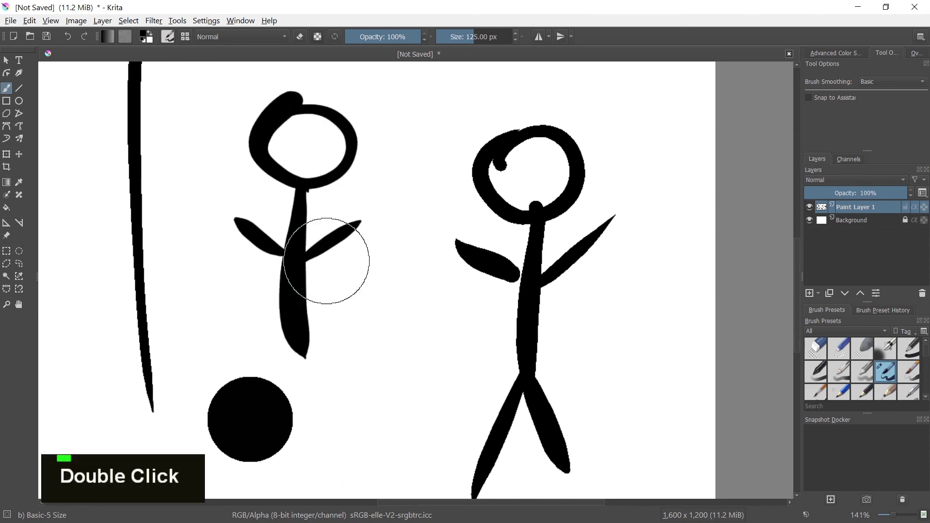
mouse_move(292, 340)
mouse_down()
mouse_move(266, 383)
mouse_move(356, 445)
mouse_up()
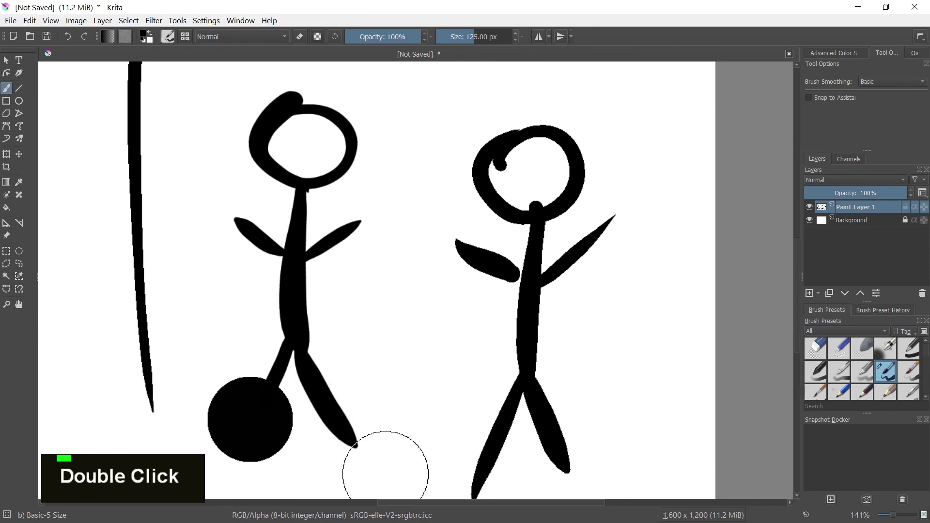